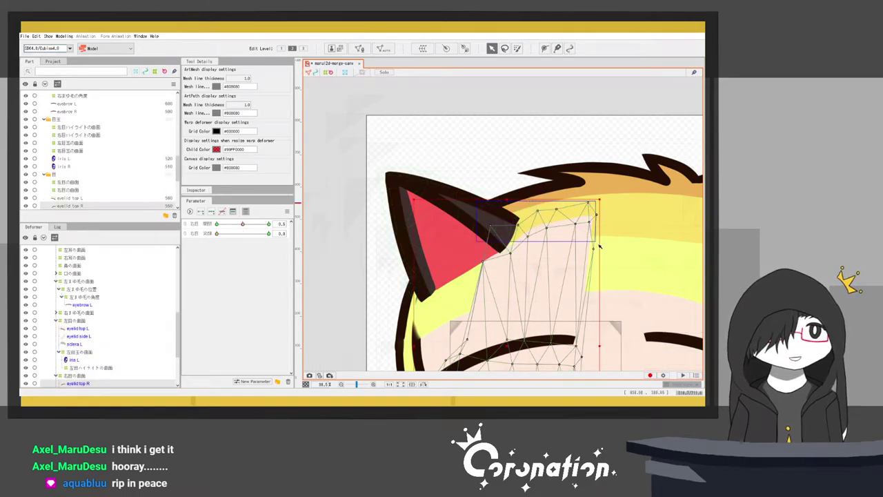
Shrink the right eyelid's warp deformer and drag it down over the eye.
drag(600, 246, 600, 266)
drag(537, 232, 532, 287)
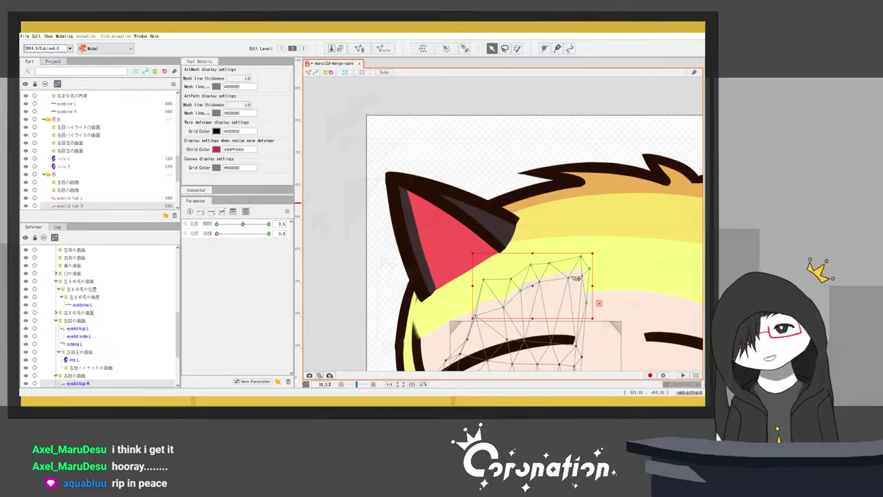
scroll(556, 273, down, 3)
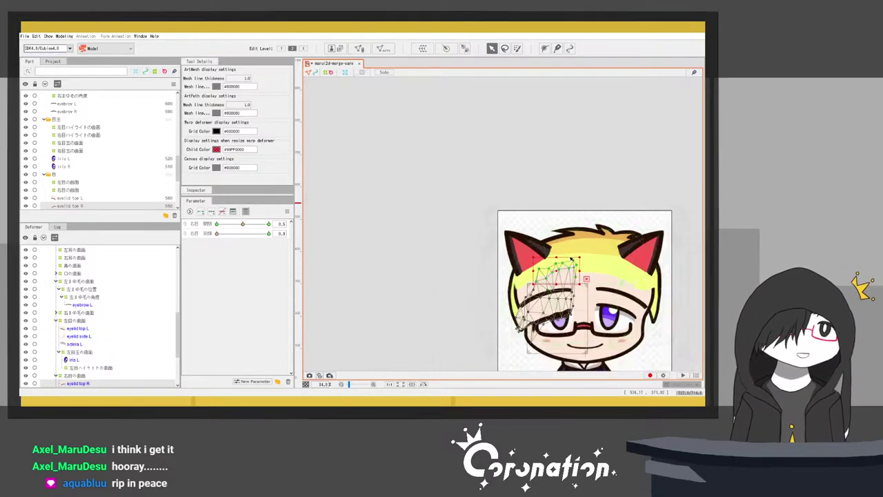
scroll(556, 273, up, 3)
scroll(557, 273, down, 3)
scroll(524, 310, up, 5)
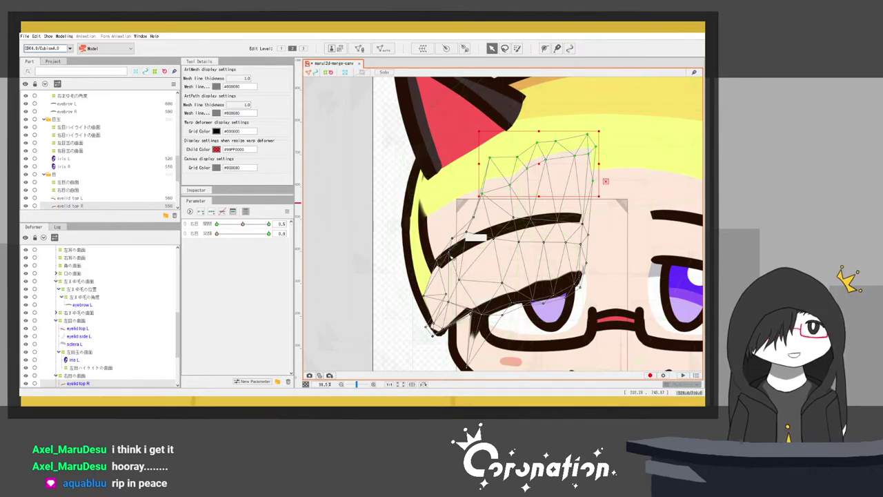
Pull eyelid top R's outer-corner vertices down into place, then preview with the eye-open slider.
drag(431, 257, 466, 305)
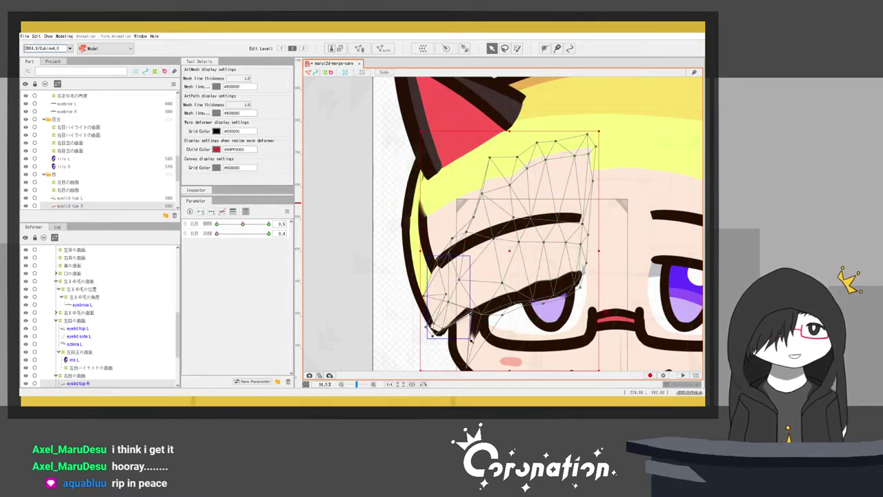
drag(471, 341, 471, 341)
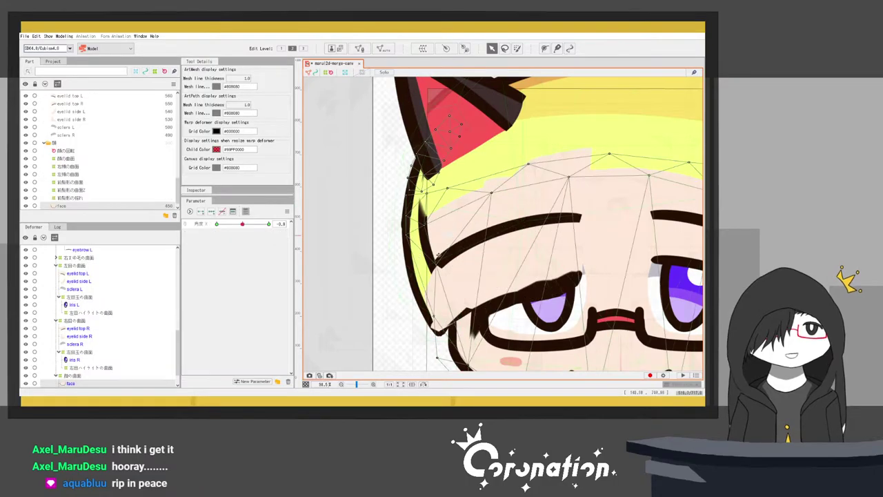
click(468, 270)
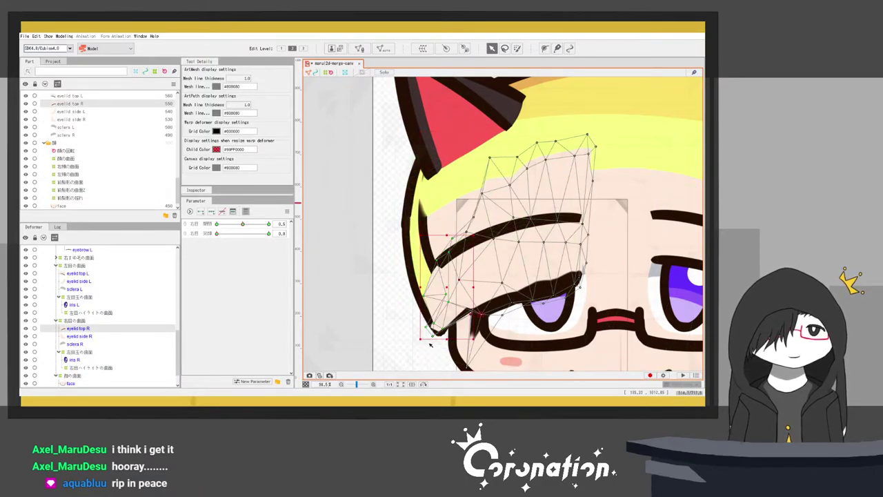
drag(433, 312, 461, 291)
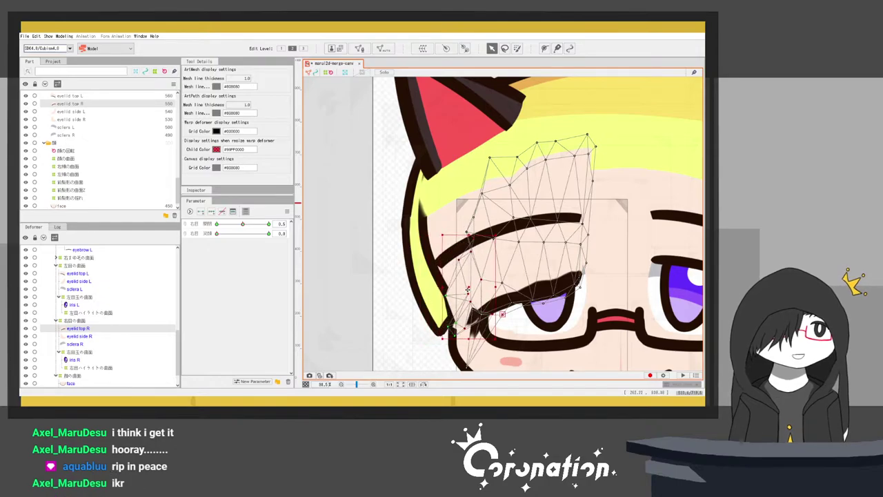
scroll(461, 291, down, 2)
scroll(461, 291, down, 2)
scroll(552, 290, up, 5)
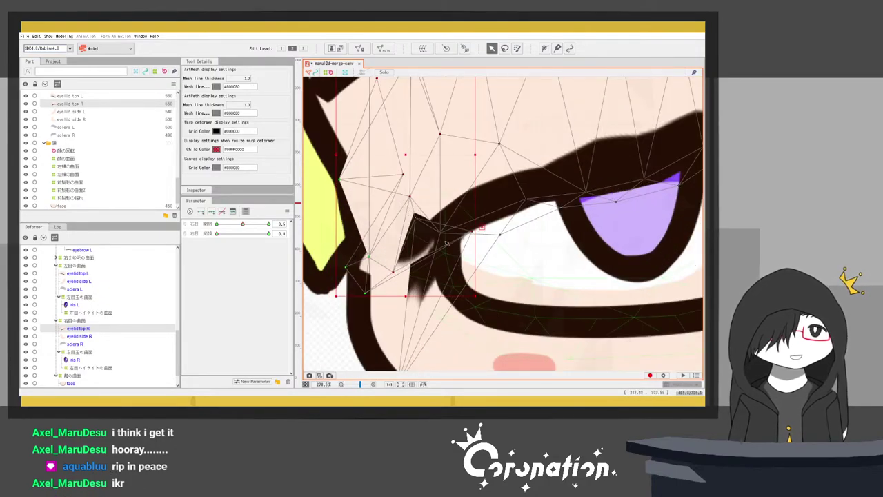
drag(446, 244, 466, 272)
scroll(466, 272, down, 5)
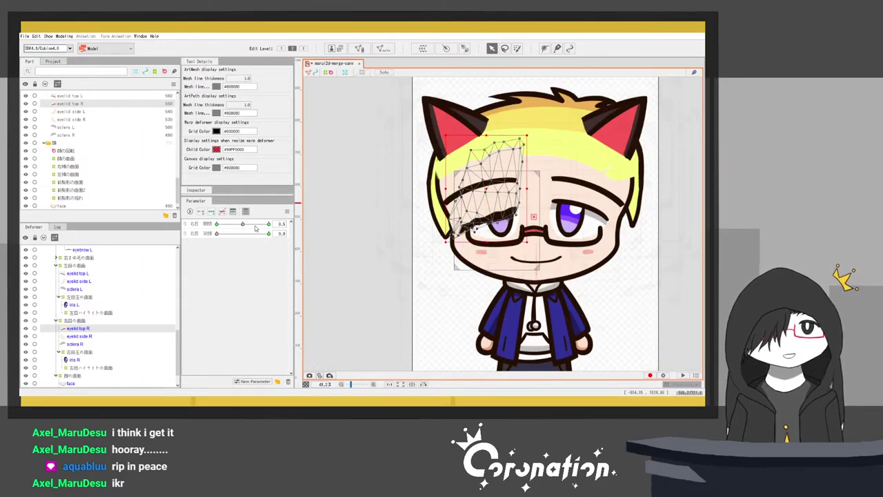
mouse_move(242, 224)
mouse_down()
mouse_move(251, 224)
mouse_move(243, 224)
mouse_up()
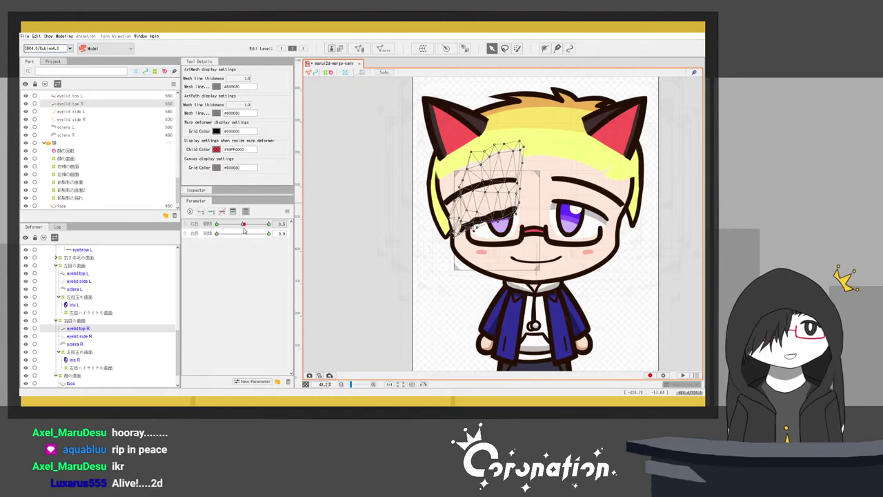
scroll(475, 230, up, 4)
scroll(476, 233, up, 2)
Shift the right eyelid's outer corner vertex left and set eye-open back to open.
click(475, 228)
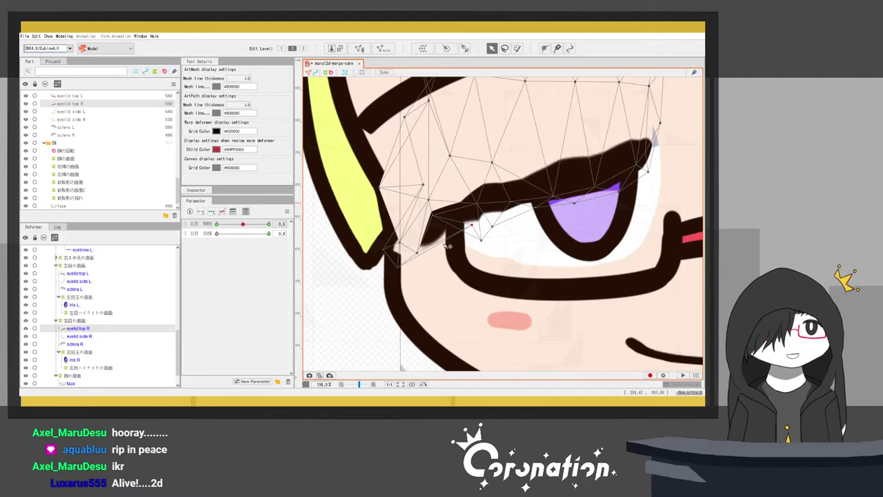
drag(429, 256, 408, 253)
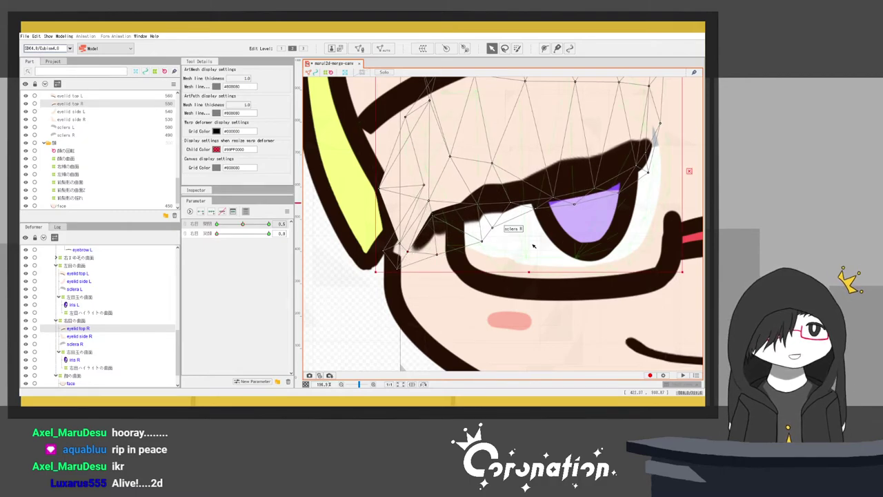
drag(235, 224, 242, 225)
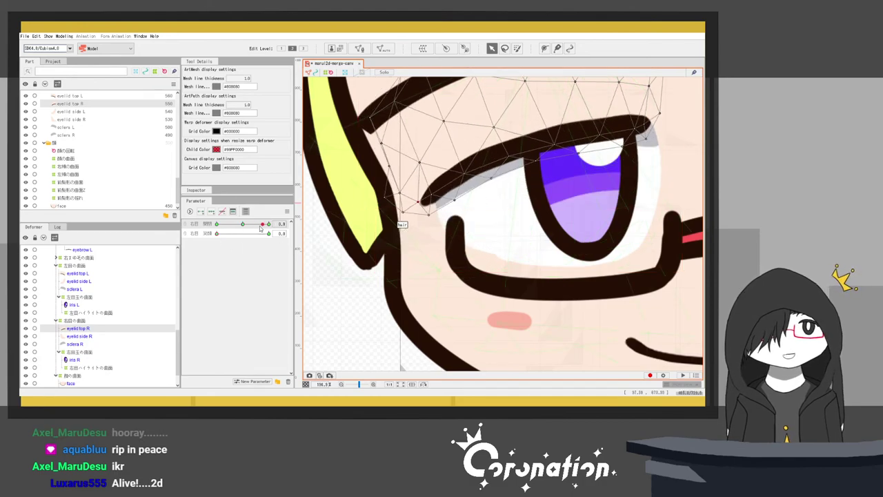